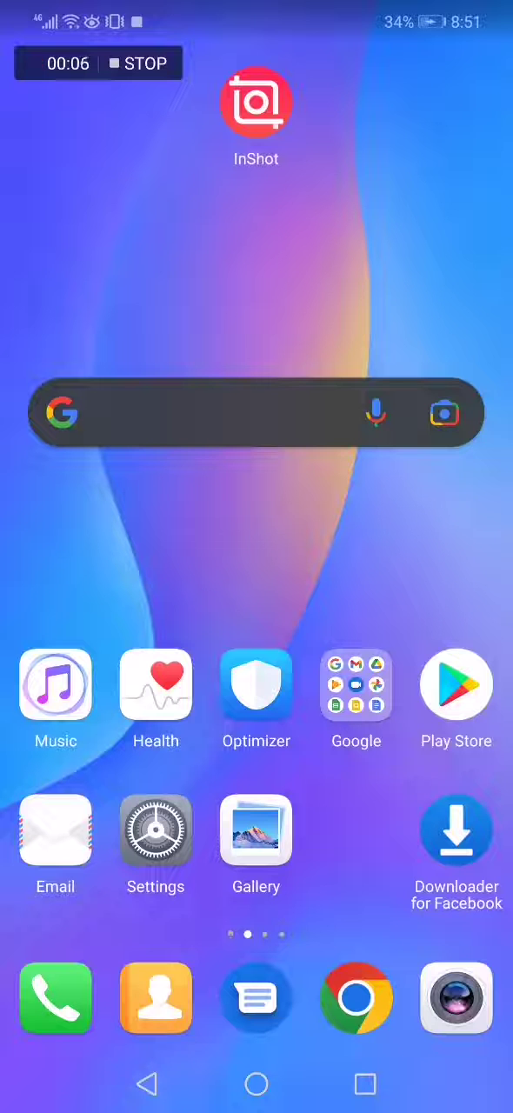
Launch InShot from its home-screen icon to reach the start screen.
click(256, 104)
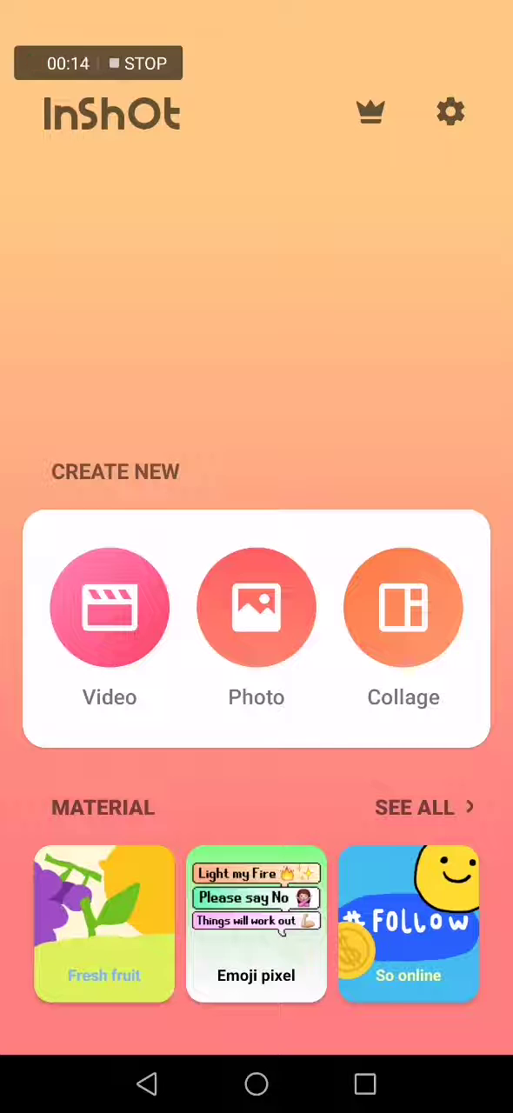
click(450, 111)
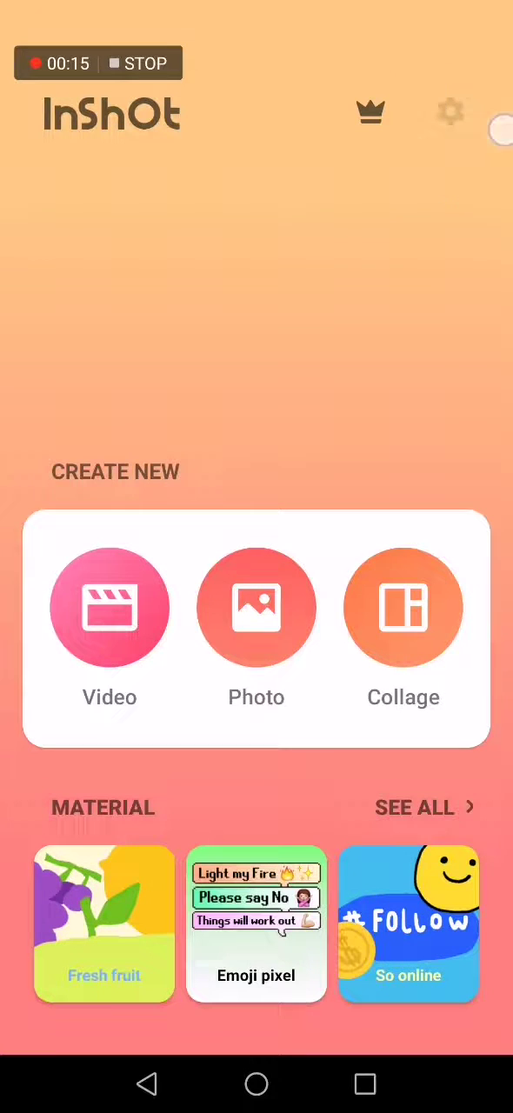
Go to Settings > Video Setting to show the frame rate choices, currently 30fps.
click(451, 111)
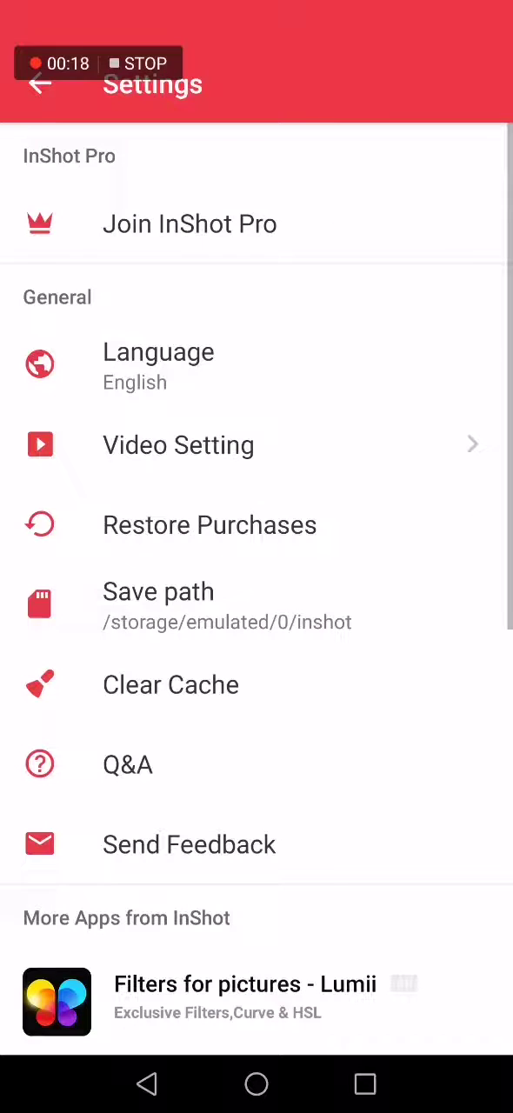
drag(163, 450, 198, 414)
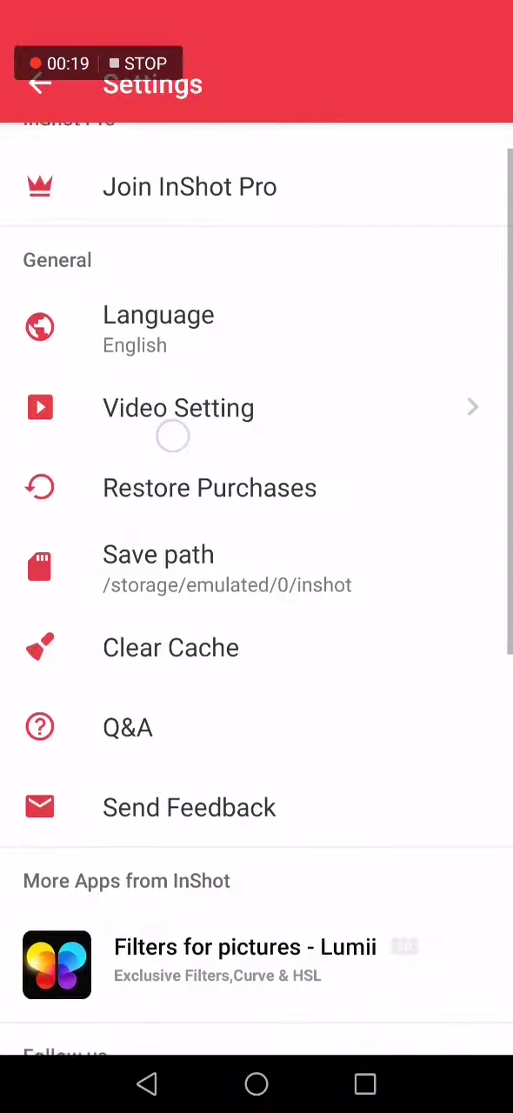
click(374, 420)
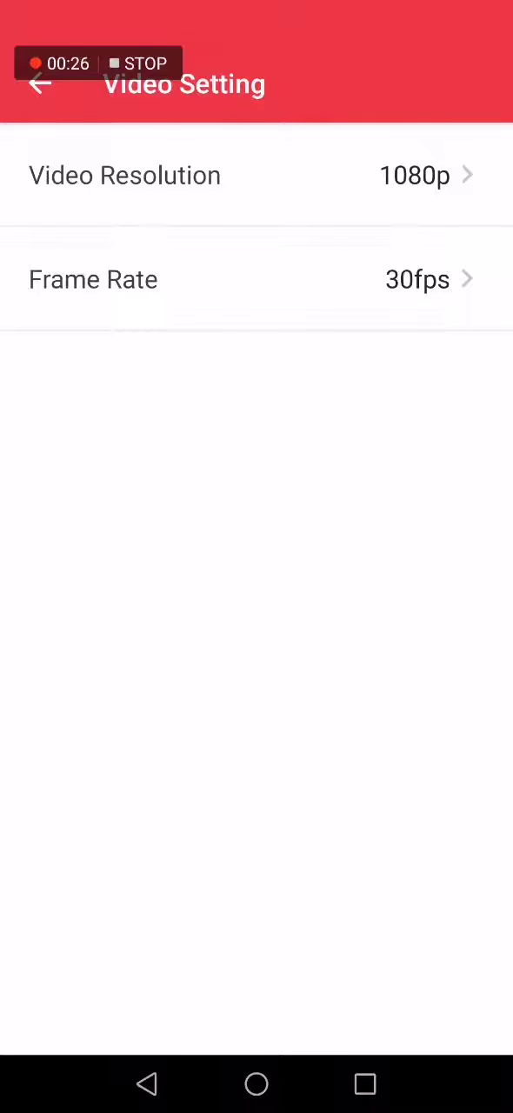
click(291, 308)
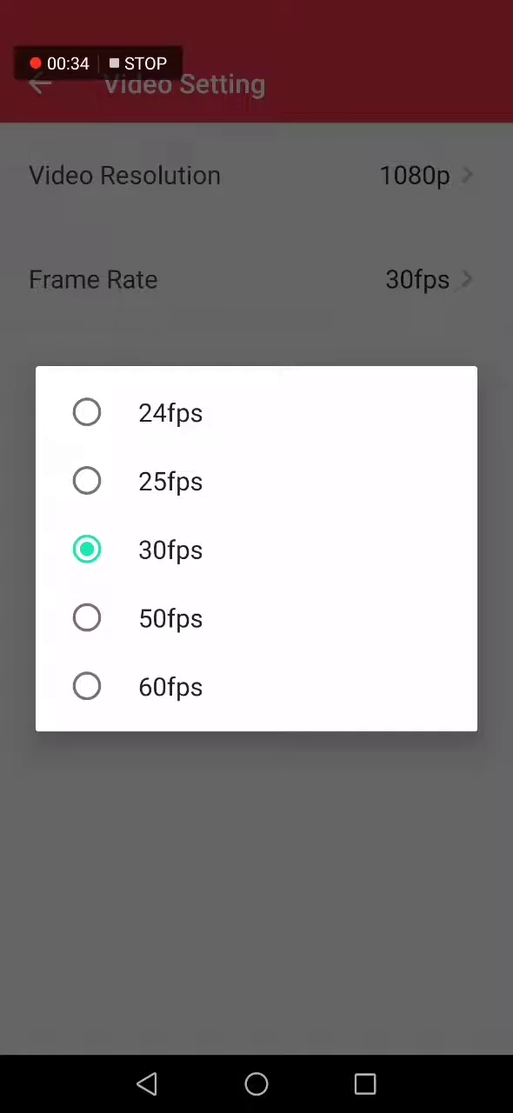
Change the frame rate from 30fps to 60fps.
click(306, 426)
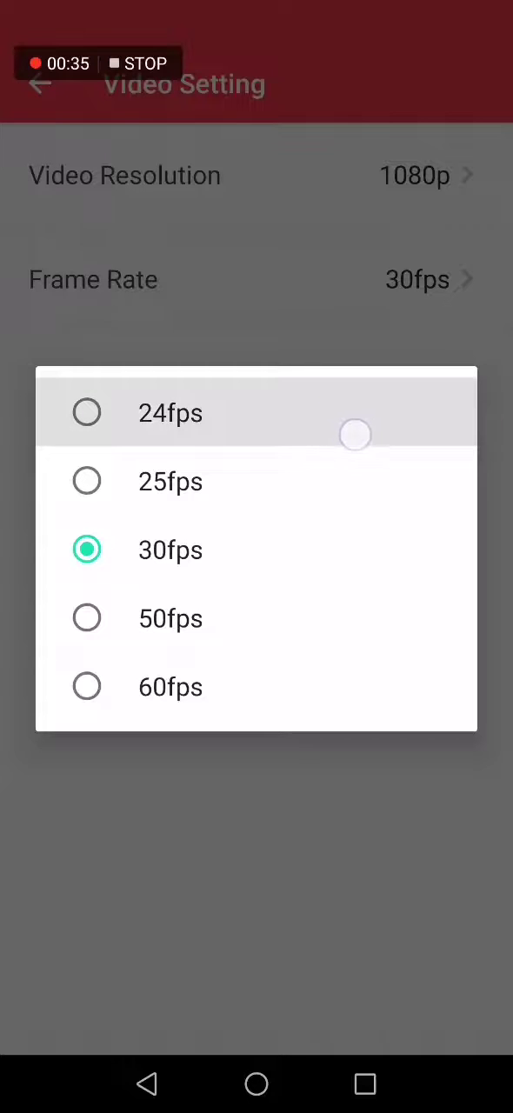
click(341, 500)
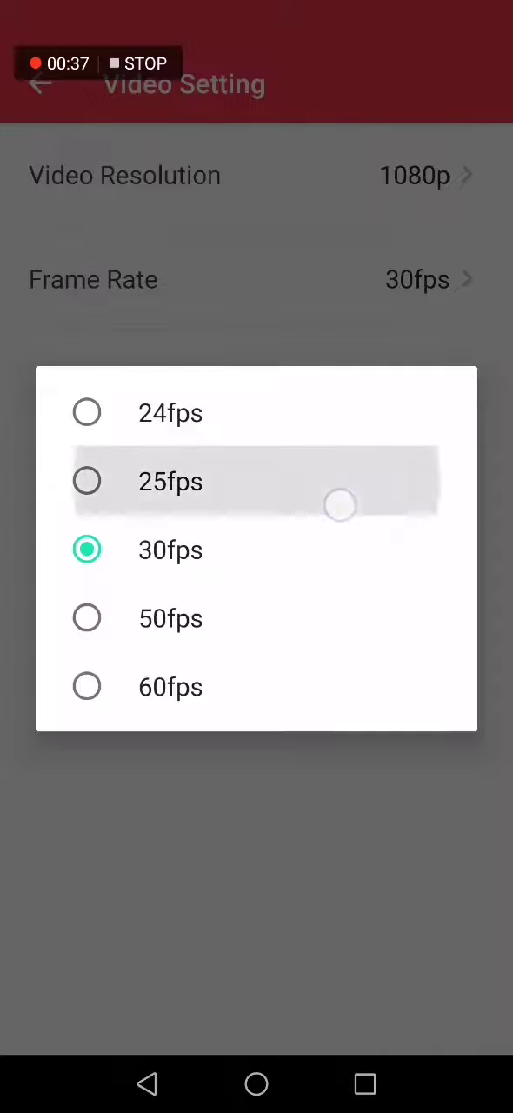
click(342, 565)
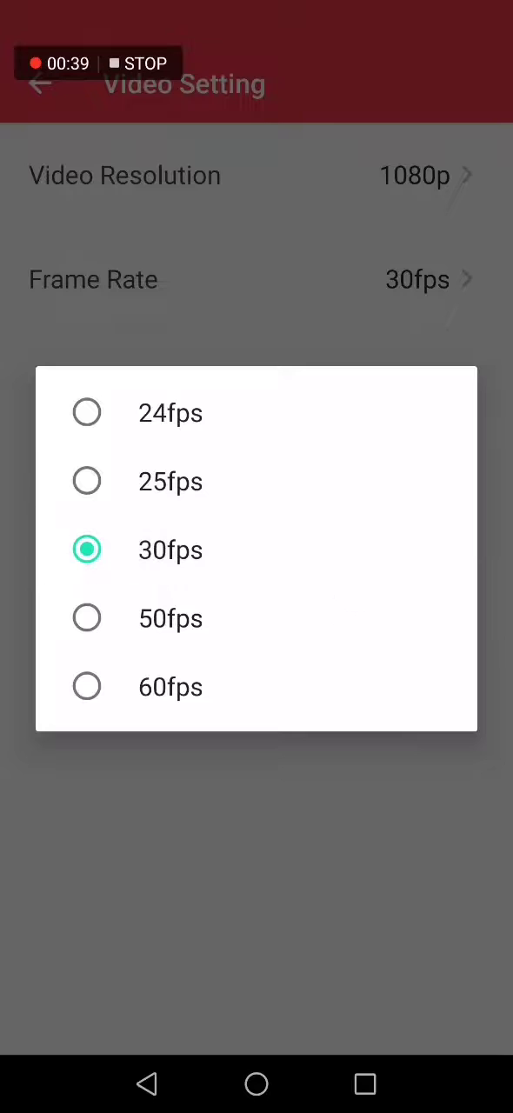
click(359, 618)
click(187, 696)
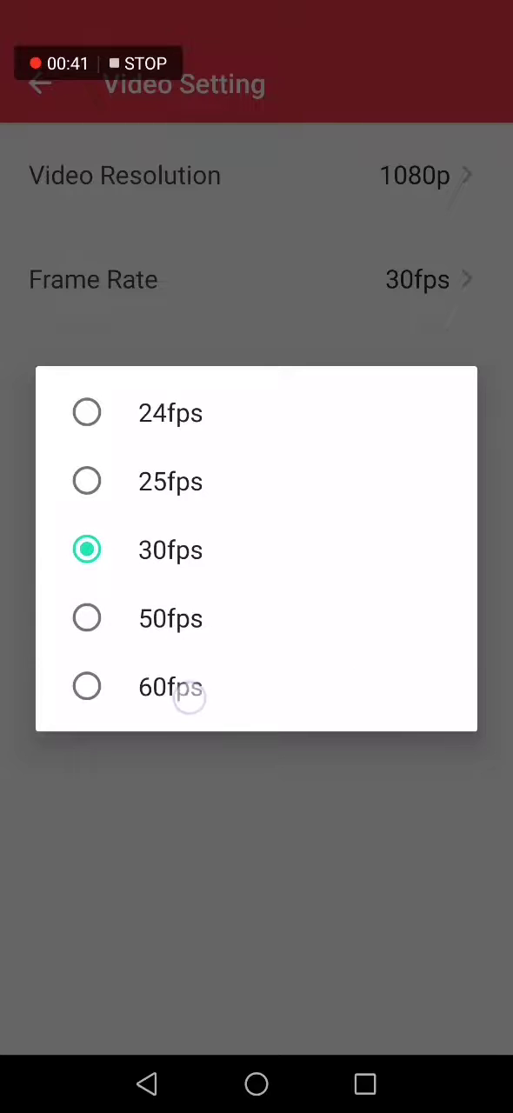
Recheck the frame rate choices and keep 60fps selected.
click(252, 279)
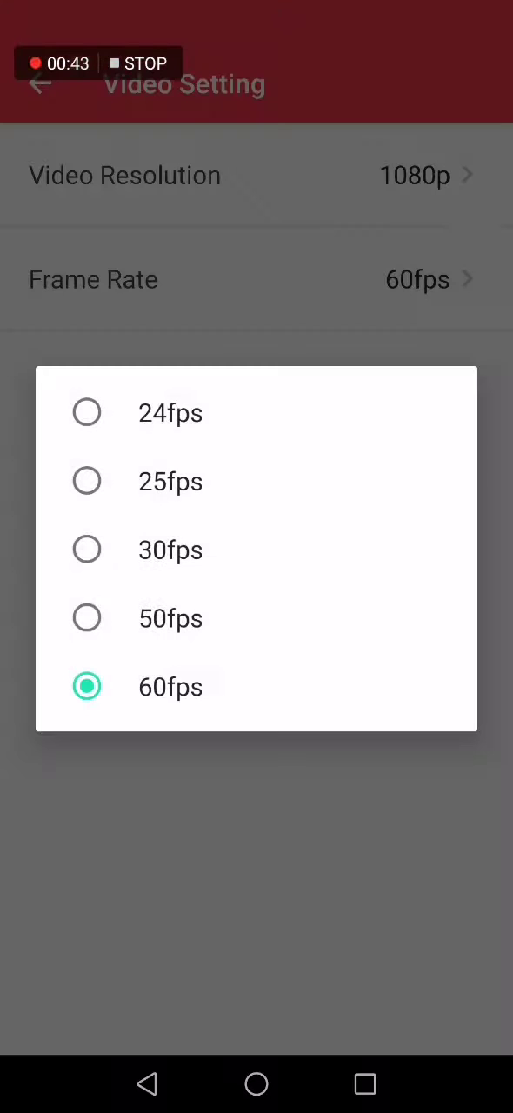
click(220, 714)
click(253, 280)
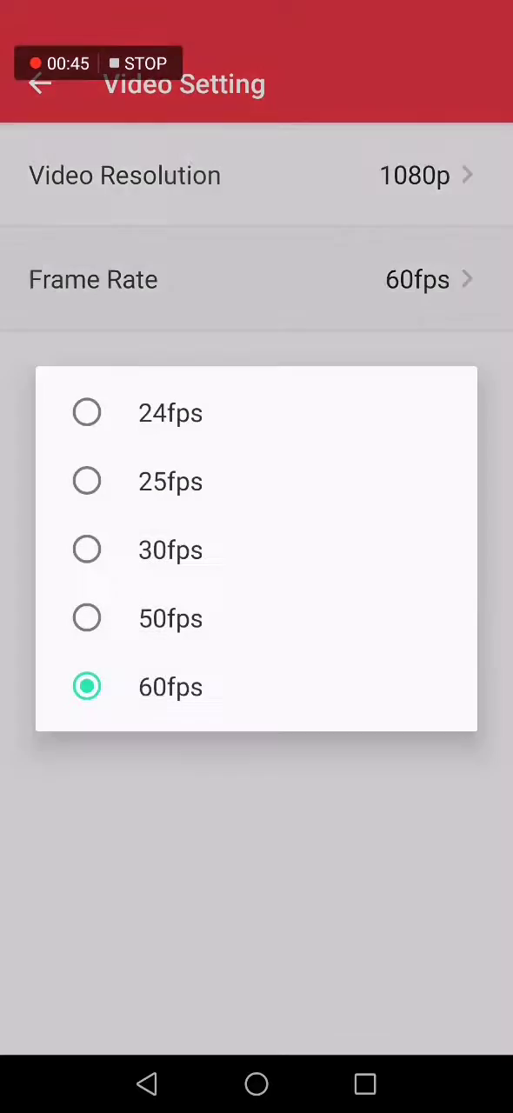
click(213, 688)
click(146, 1084)
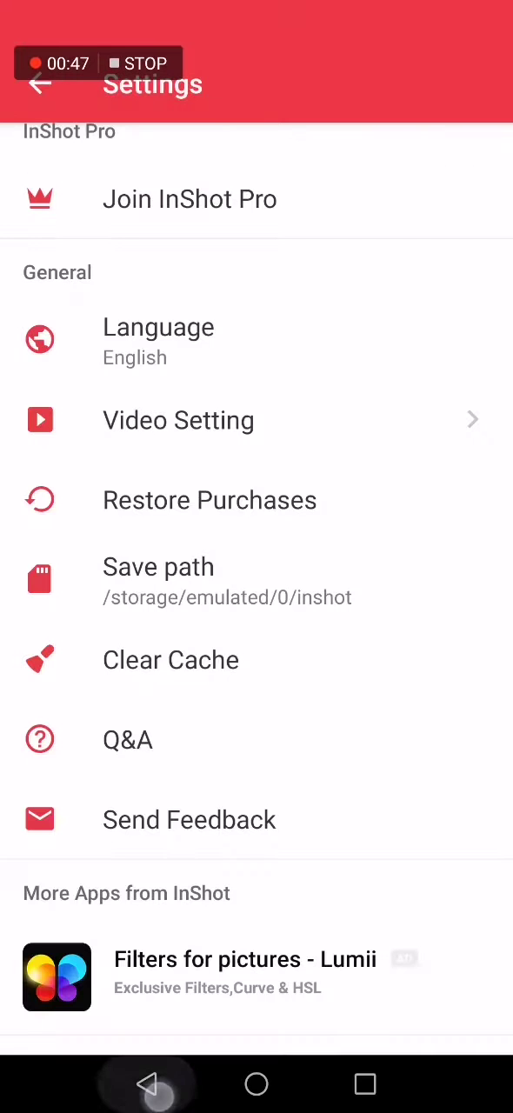